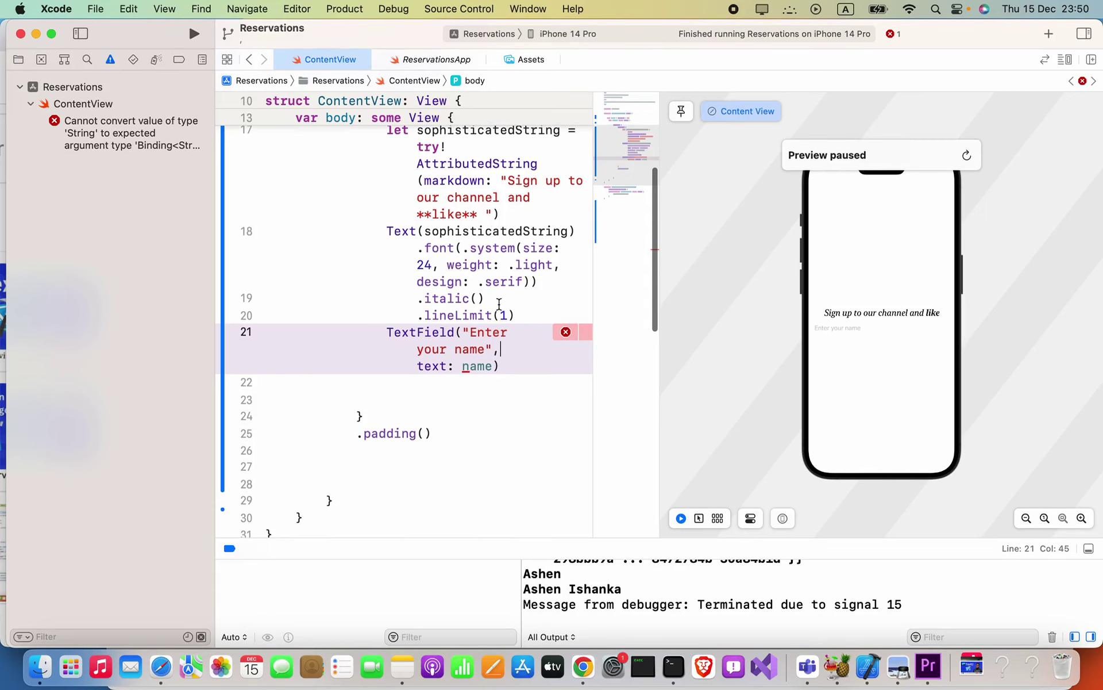
Expand and copy line 21's Binding<String> error message for the TextField's name argument.
drag(387, 333, 502, 339)
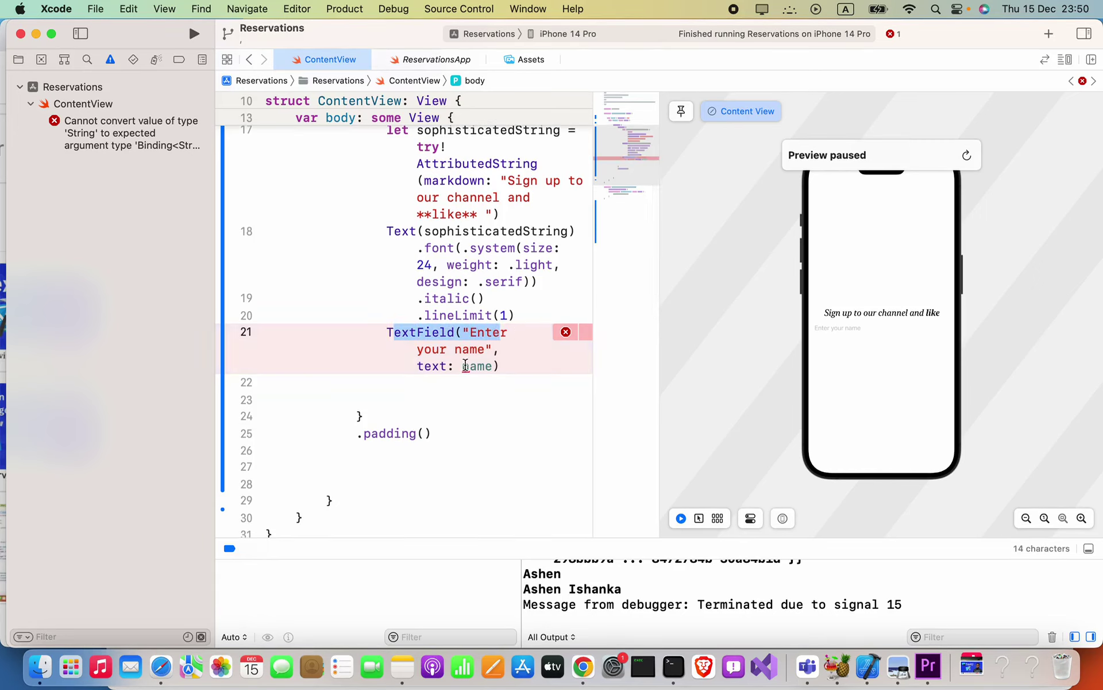
scroll(463, 362, up, 1)
double_click(470, 410)
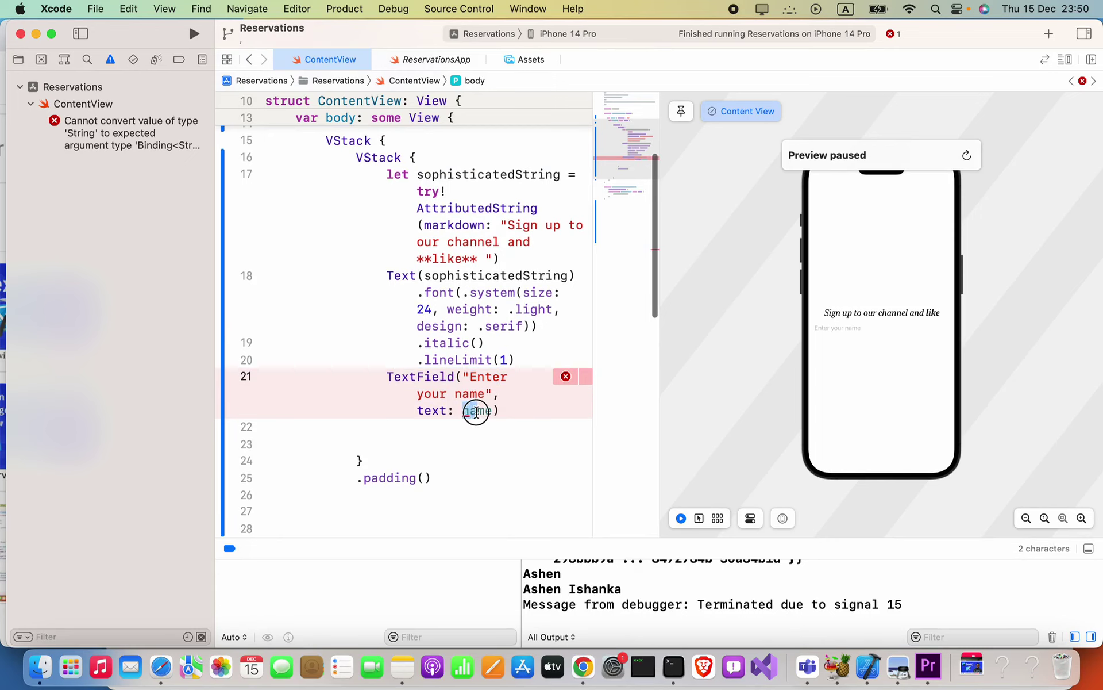
scroll(493, 411, up, 5)
drag(288, 212, 458, 213)
scroll(439, 239, down, 2)
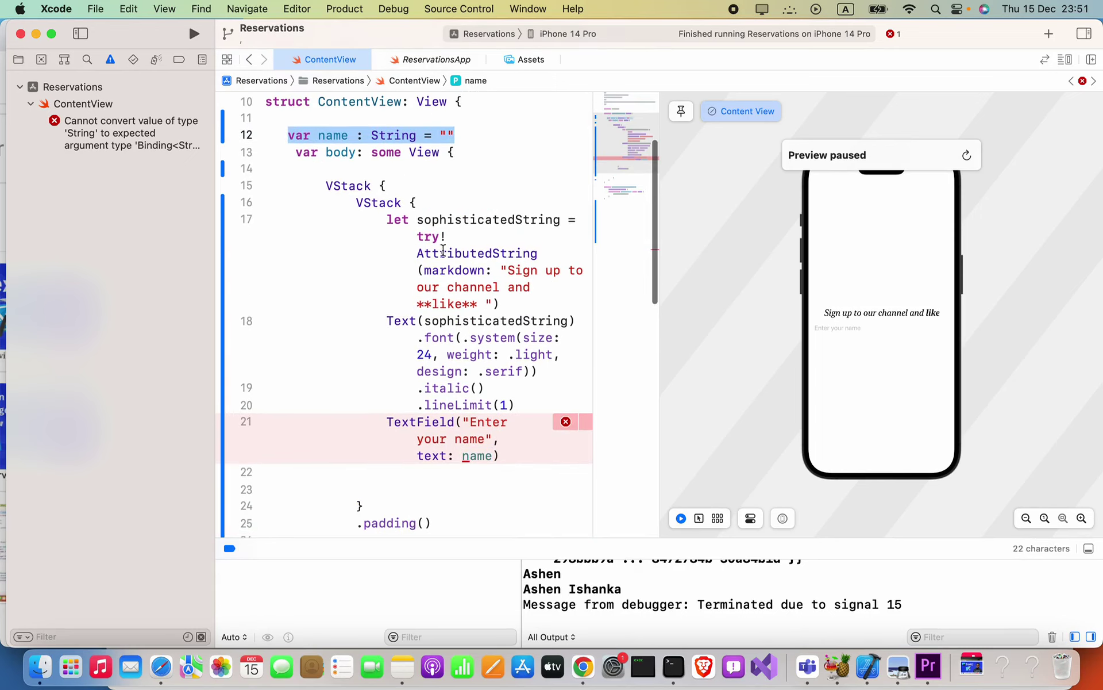
click(565, 422)
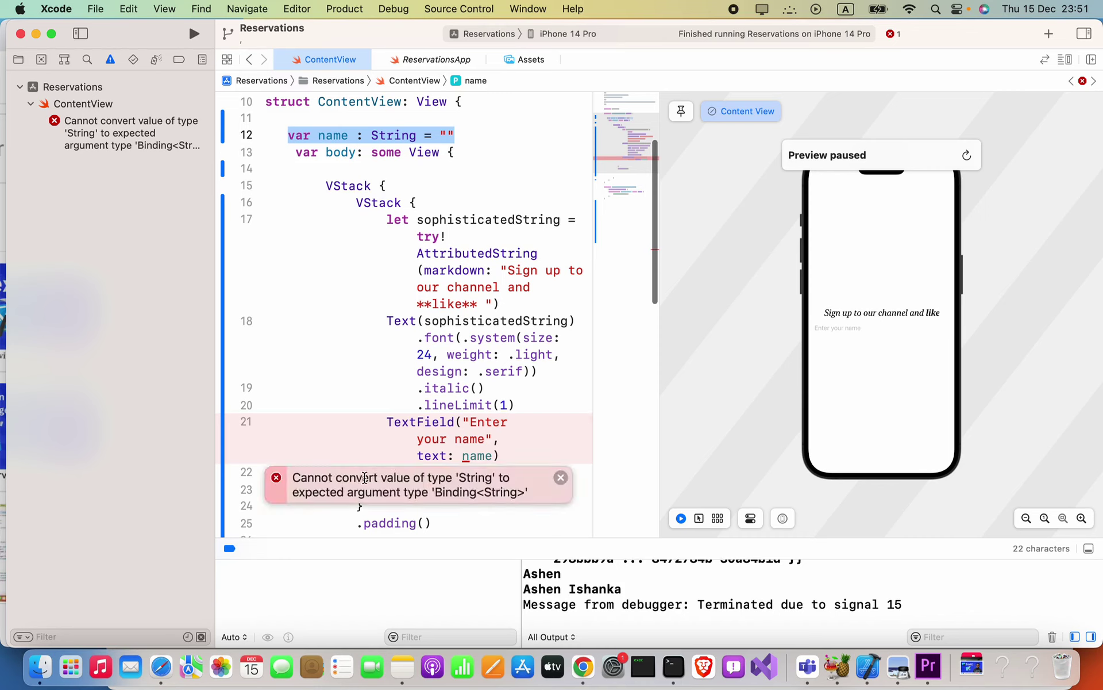
triple_click(292, 480)
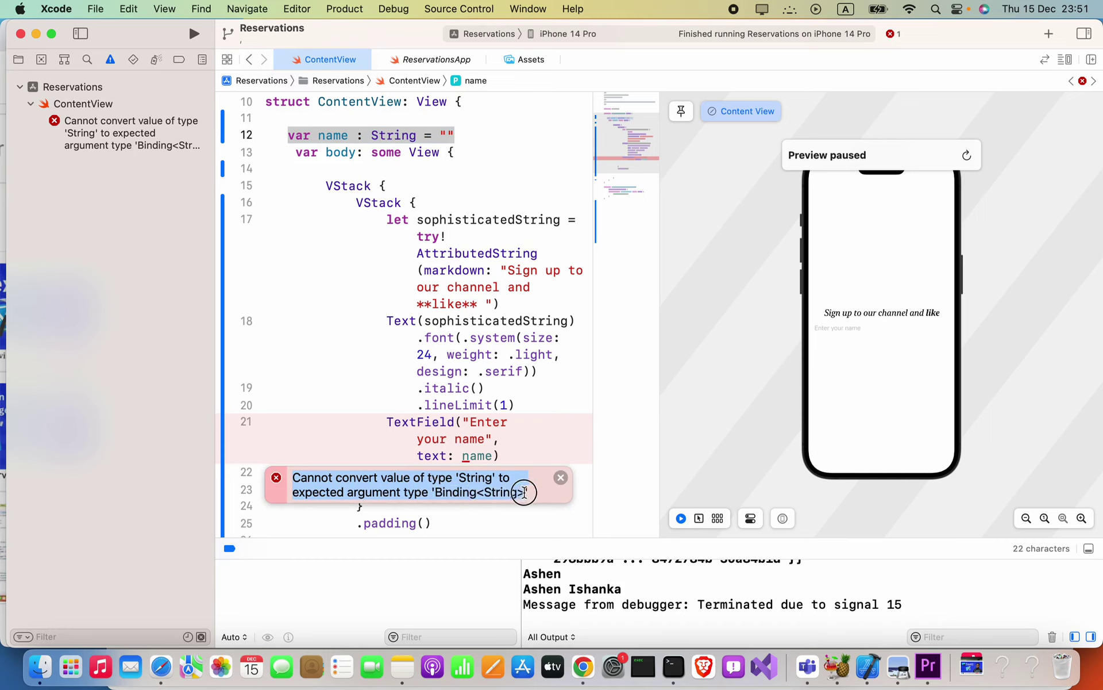
key(super+c)
click(485, 304)
drag(462, 457, 491, 458)
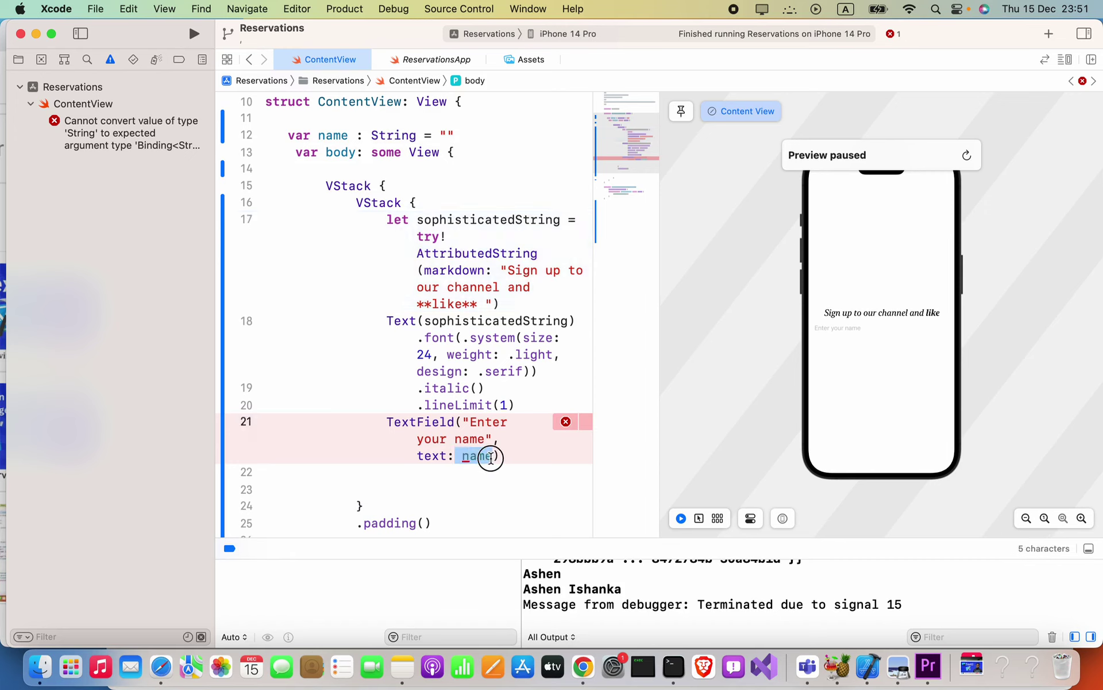
scroll(490, 458, up, 1)
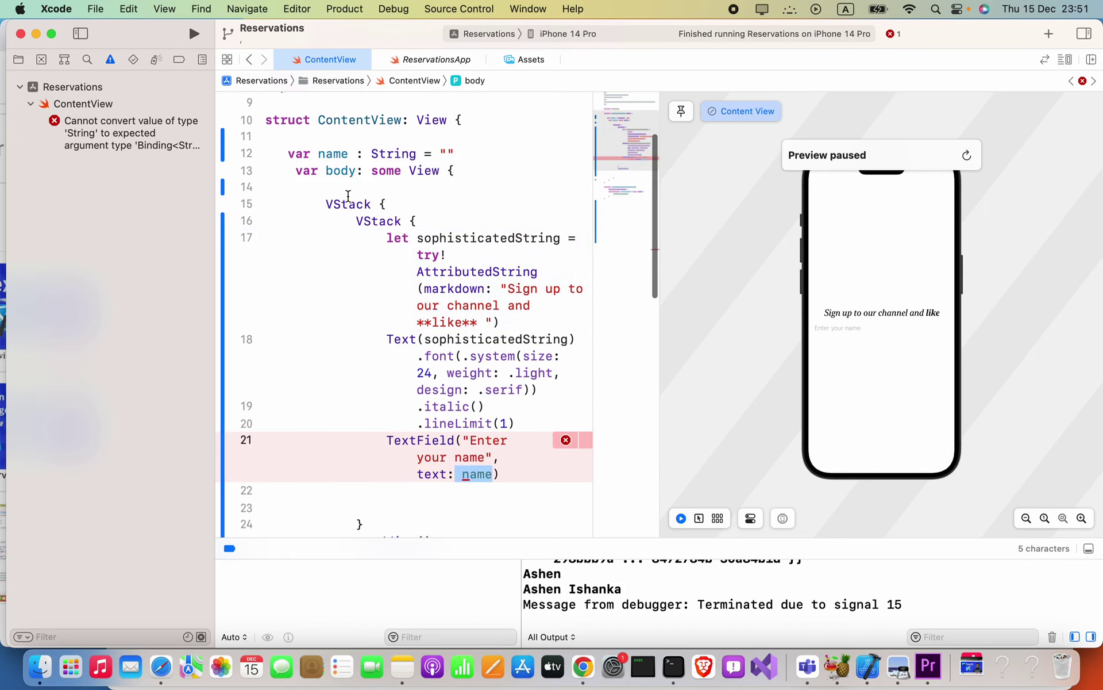
scroll(349, 196, up, 4)
click(312, 217)
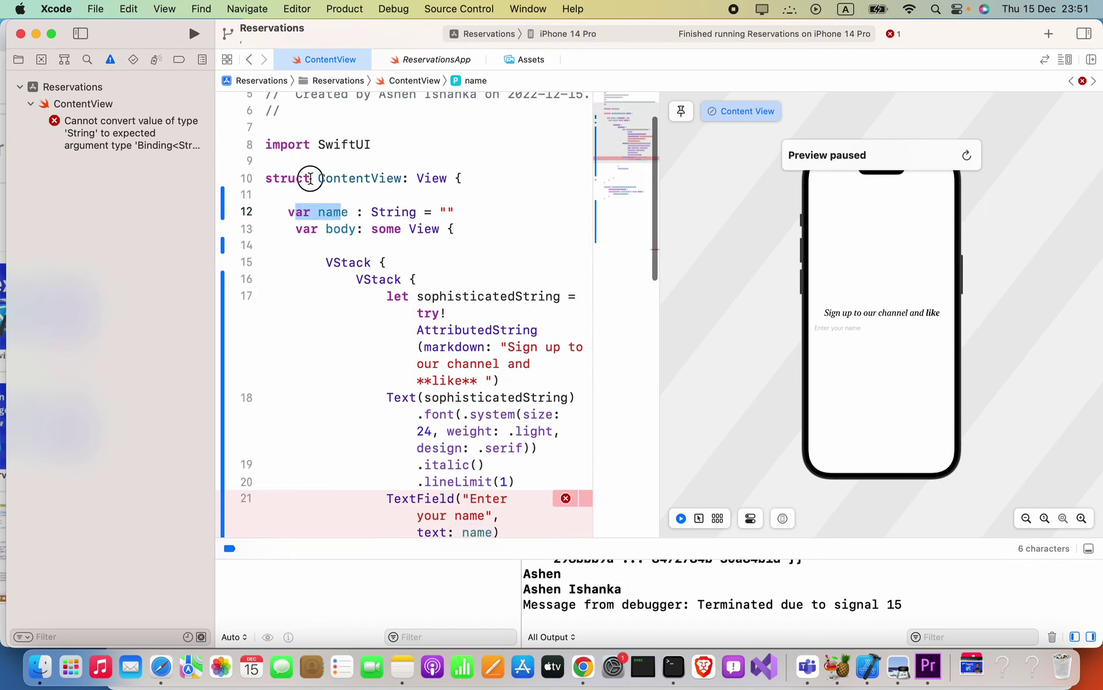
drag(310, 179, 235, 179)
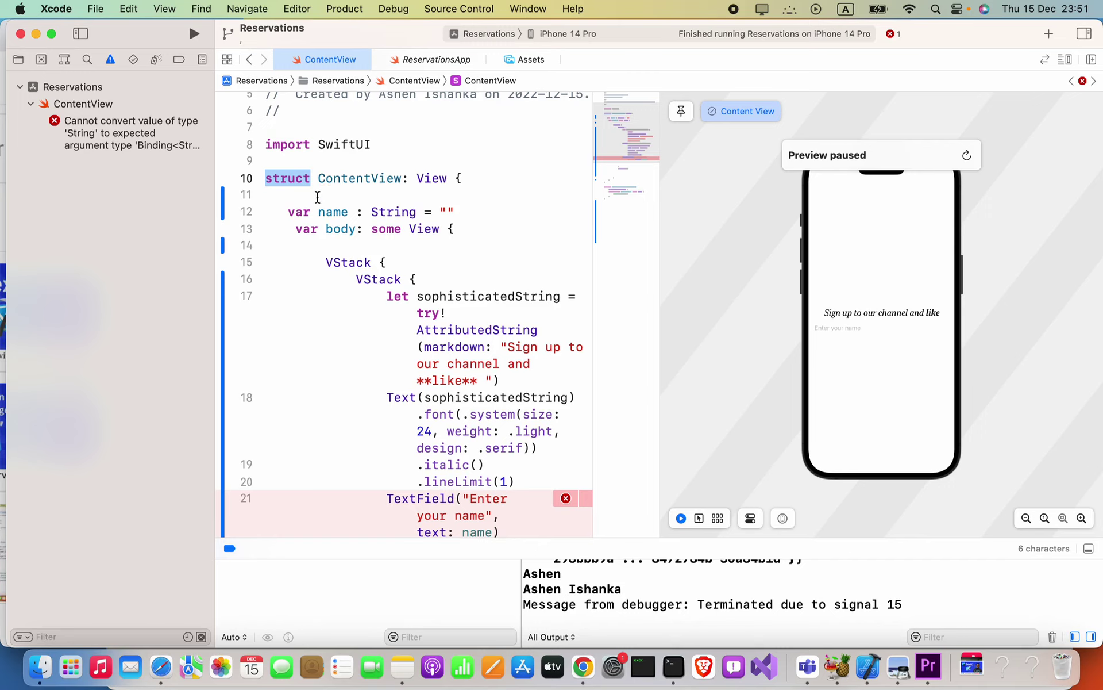
click(286, 215)
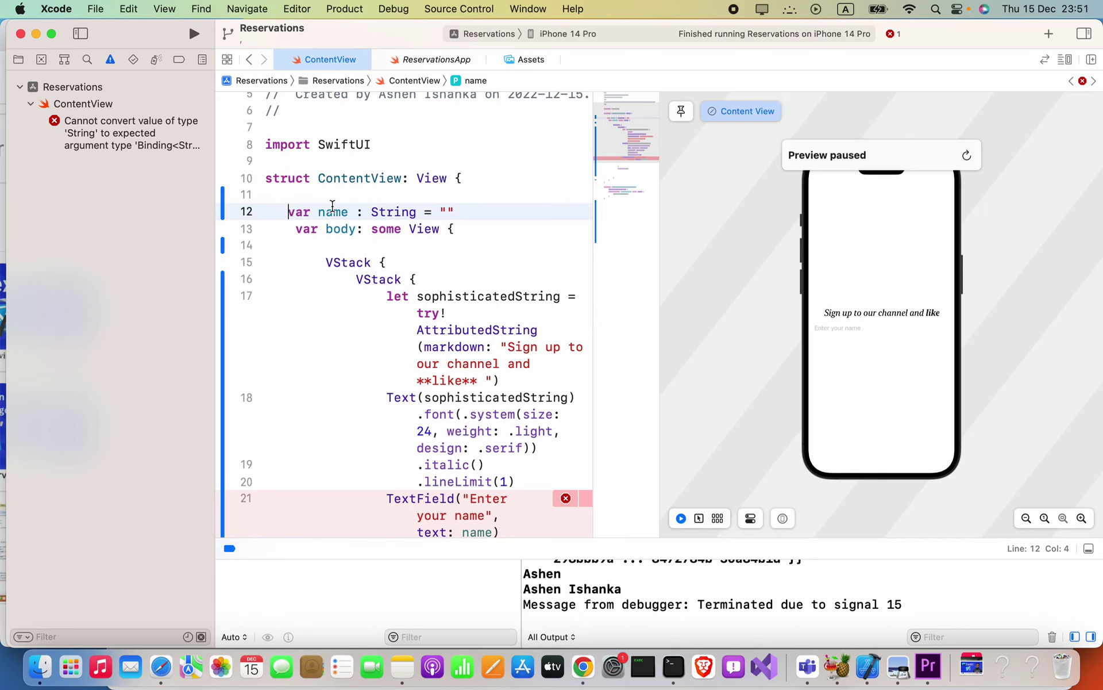
key(Left)
text(@)
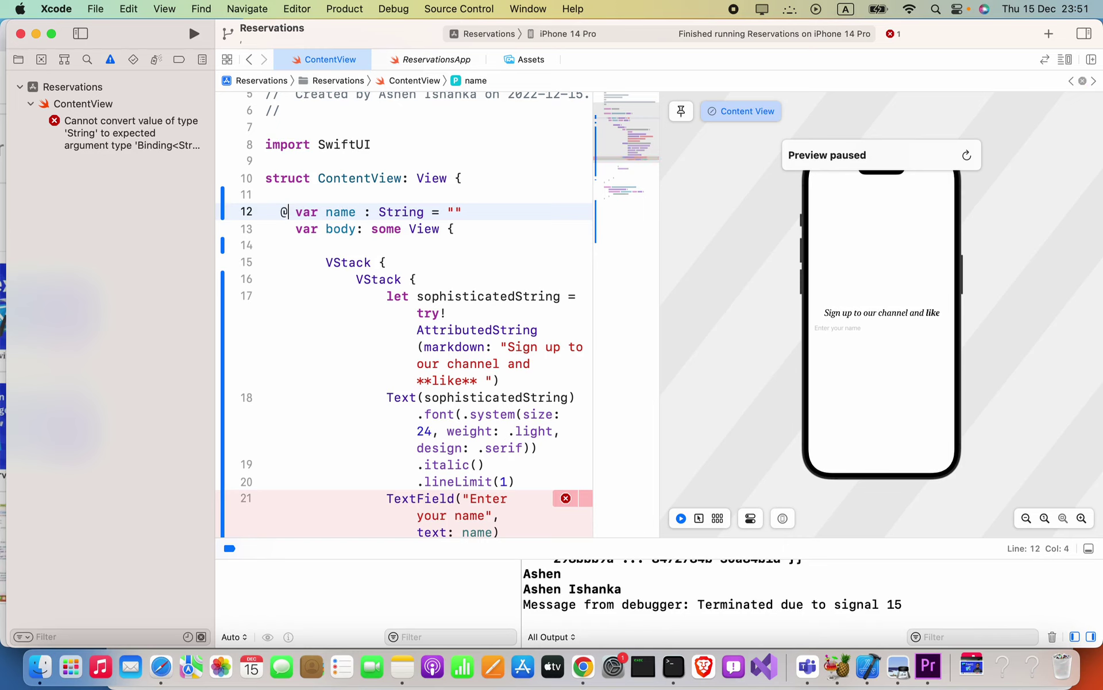
text(State)
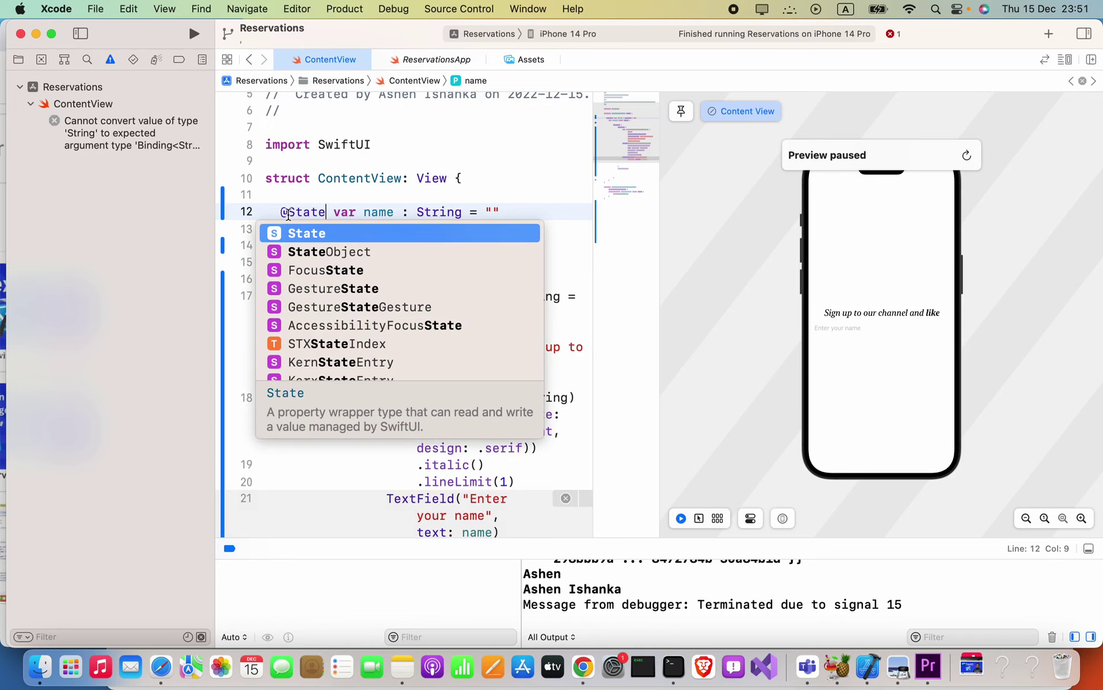
click(332, 212)
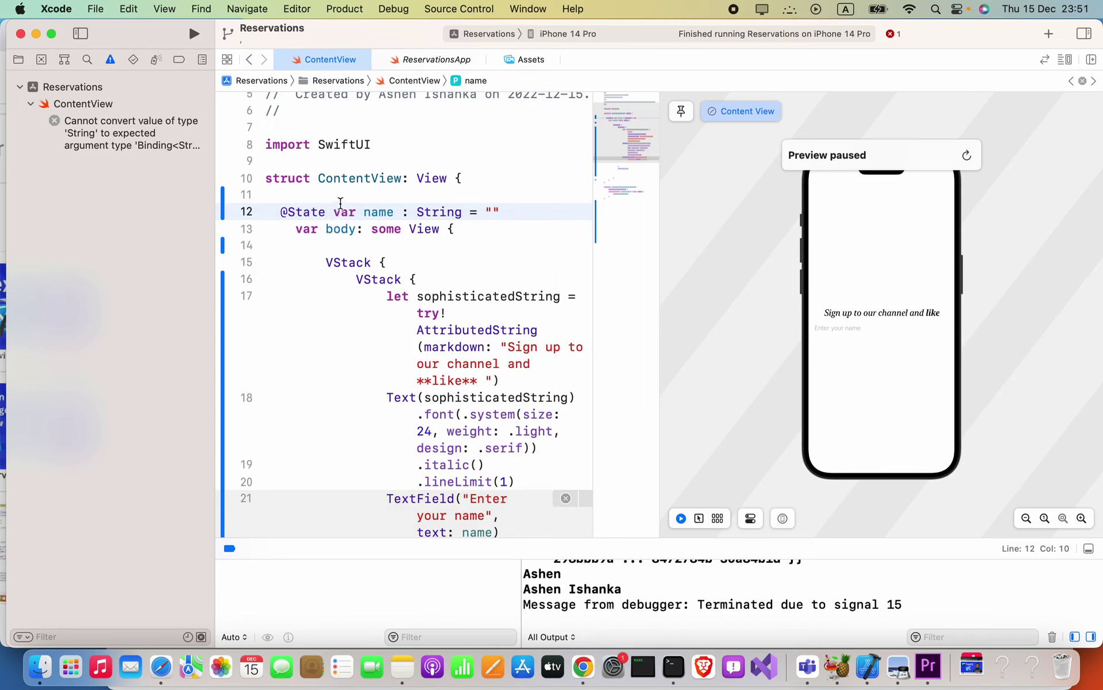
scroll(341, 203, down, 2)
drag(485, 177, 292, 178)
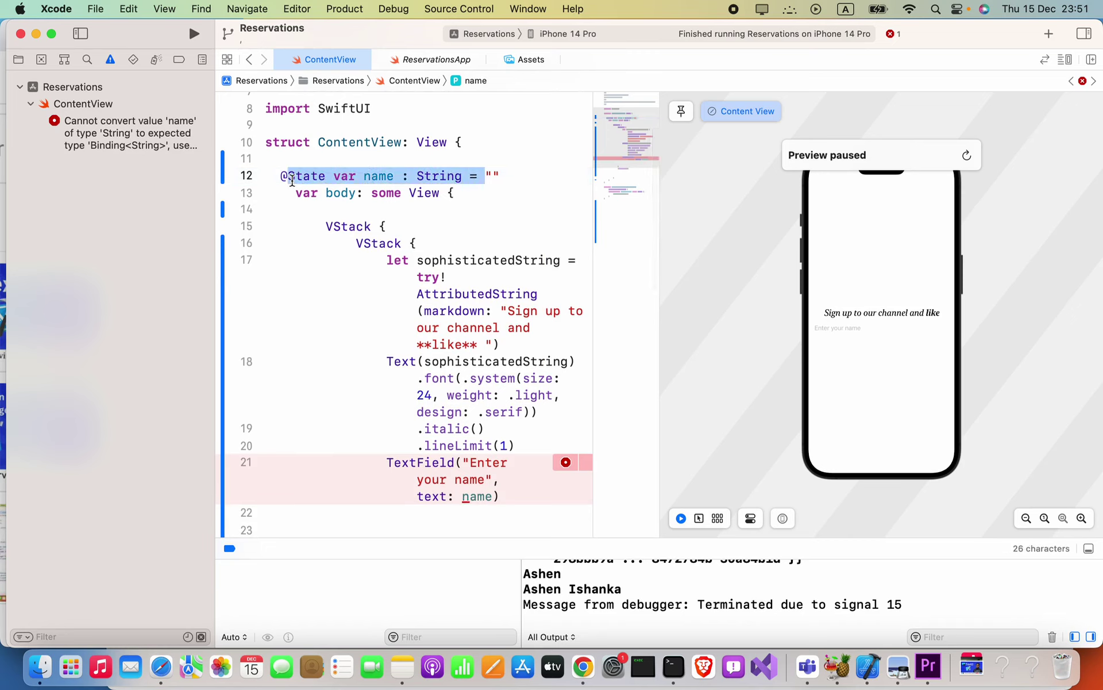
scroll(529, 528, down, 4)
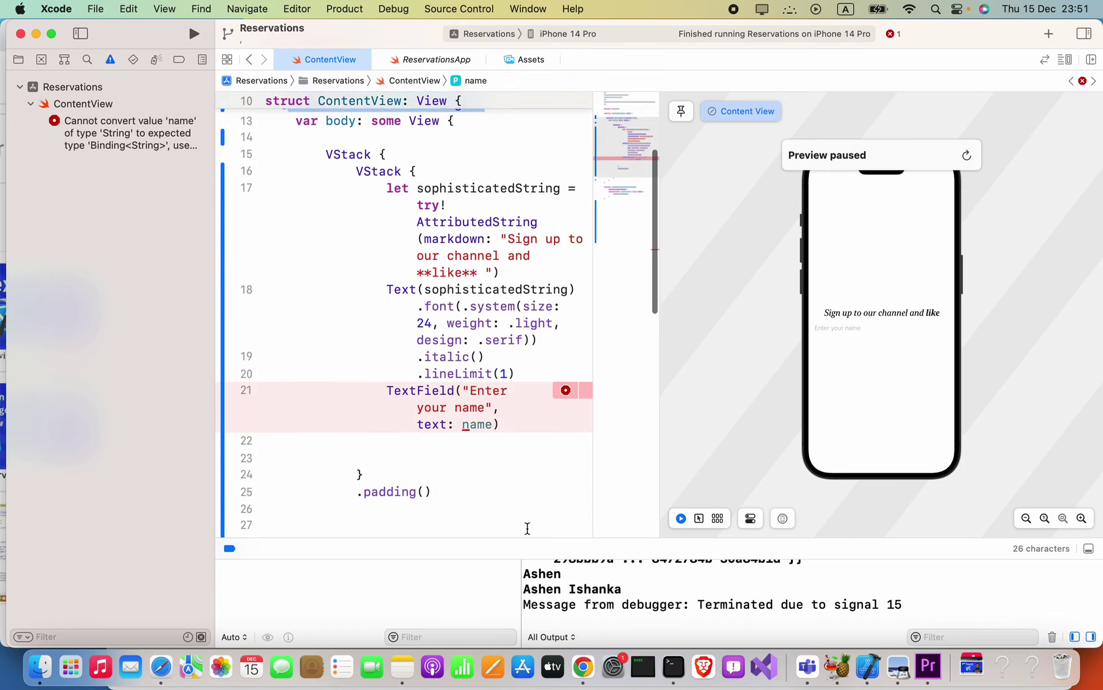
Change the TextField argument on line 21 from name to $name.
click(458, 425)
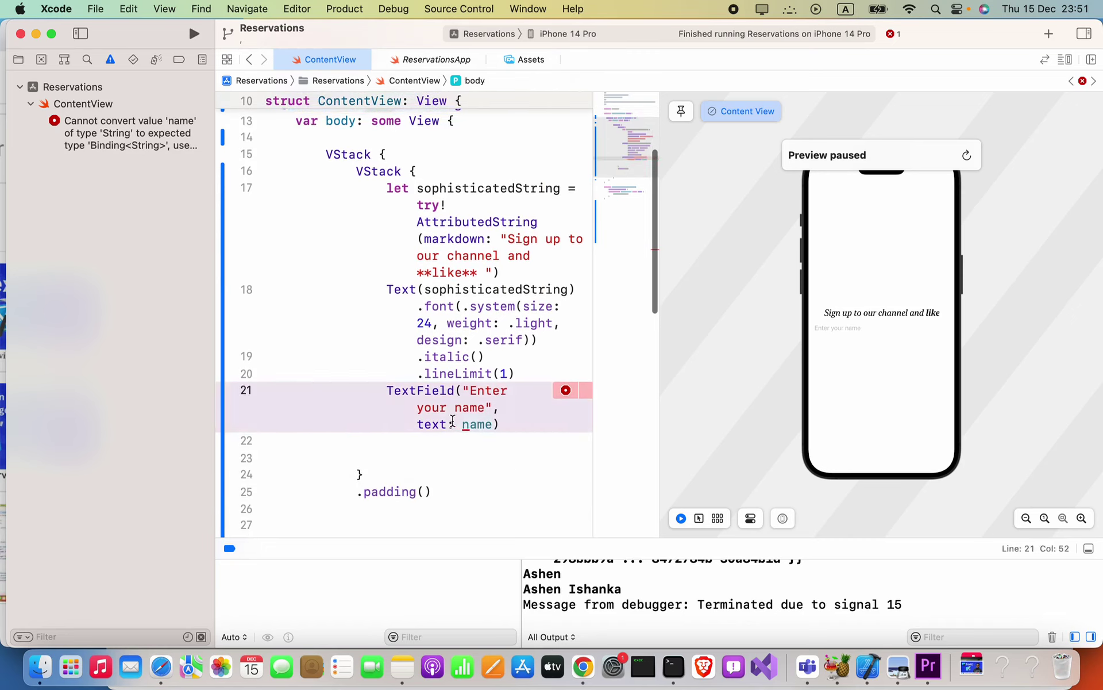
scroll(466, 426, up, 1)
scroll(467, 426, up, 2)
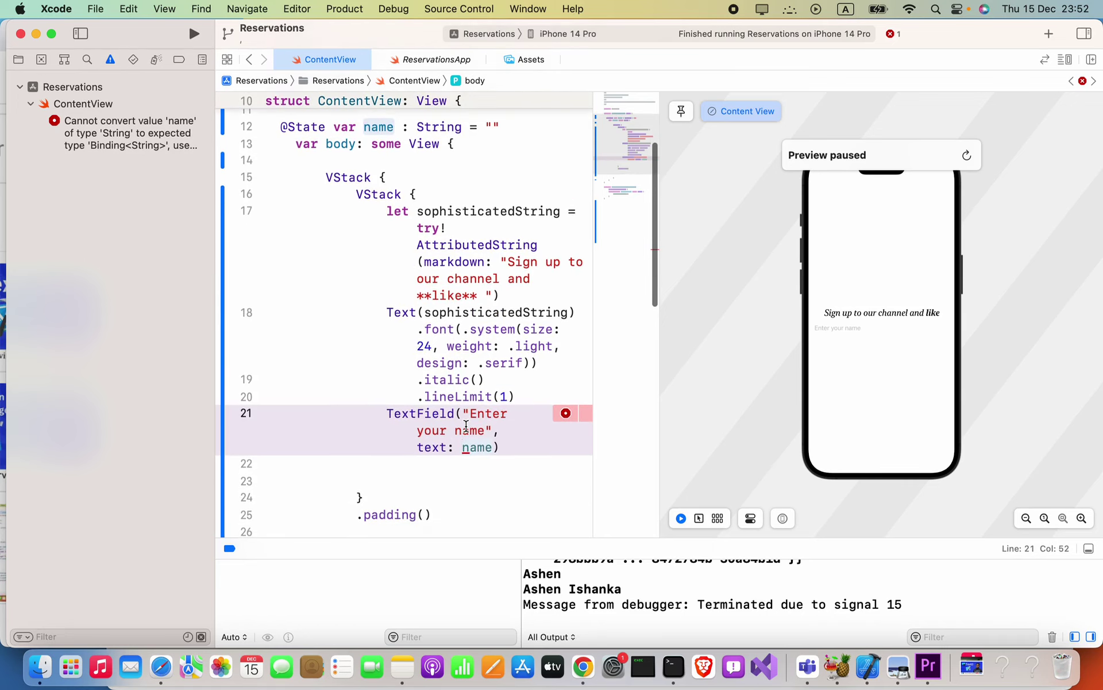
text($)
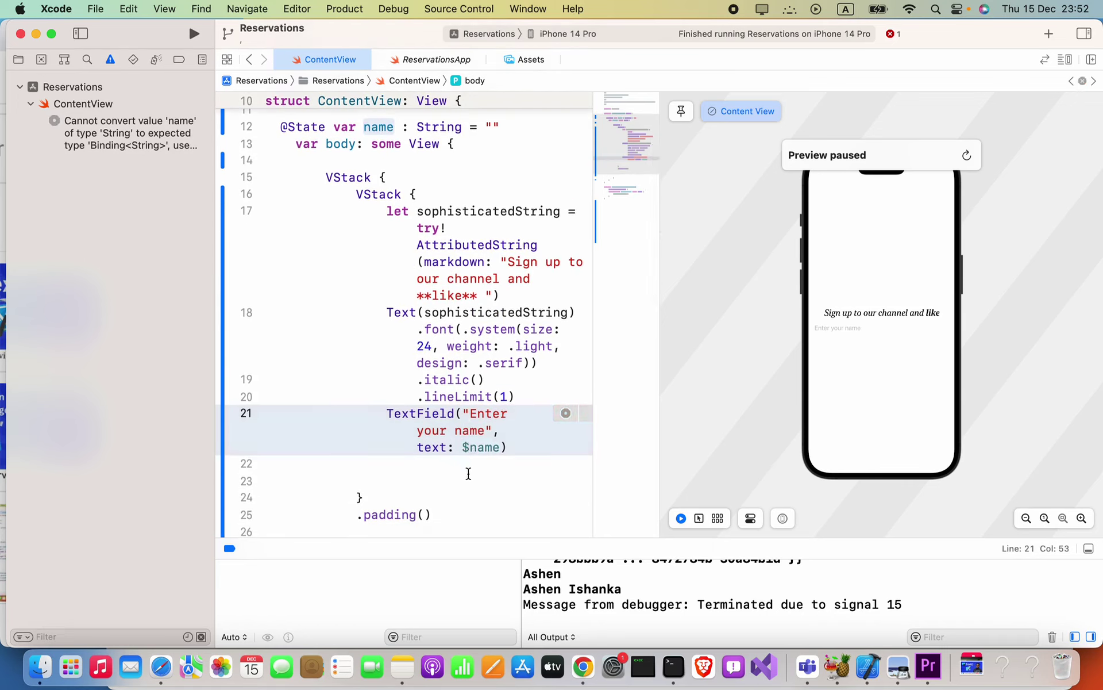
click(459, 445)
drag(468, 445, 504, 446)
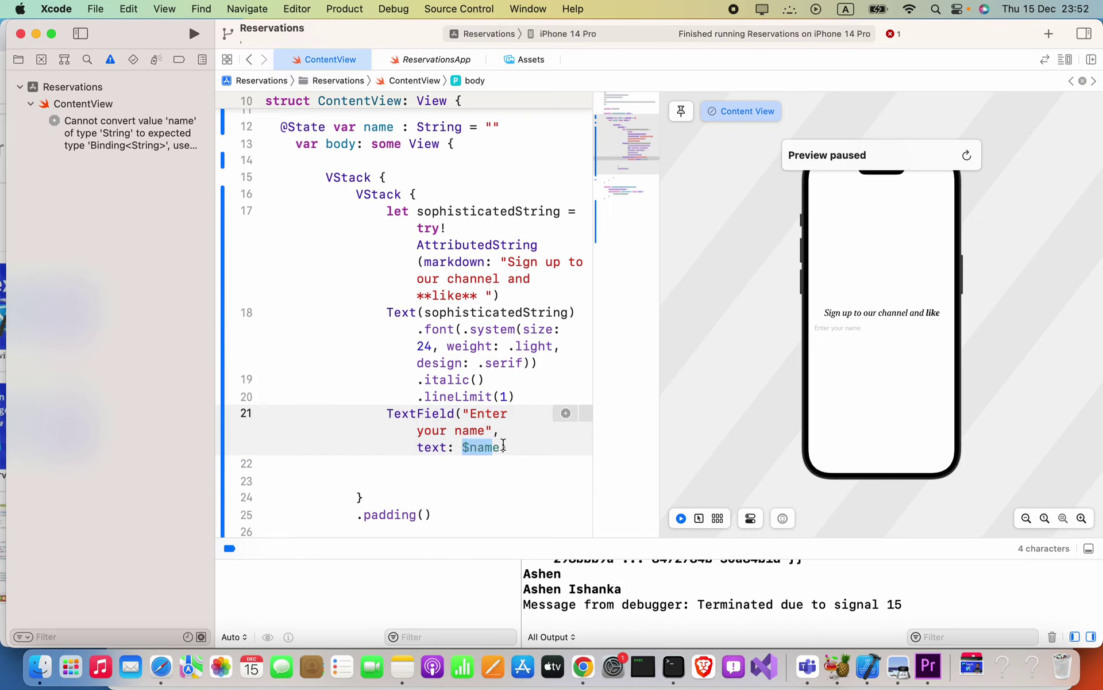